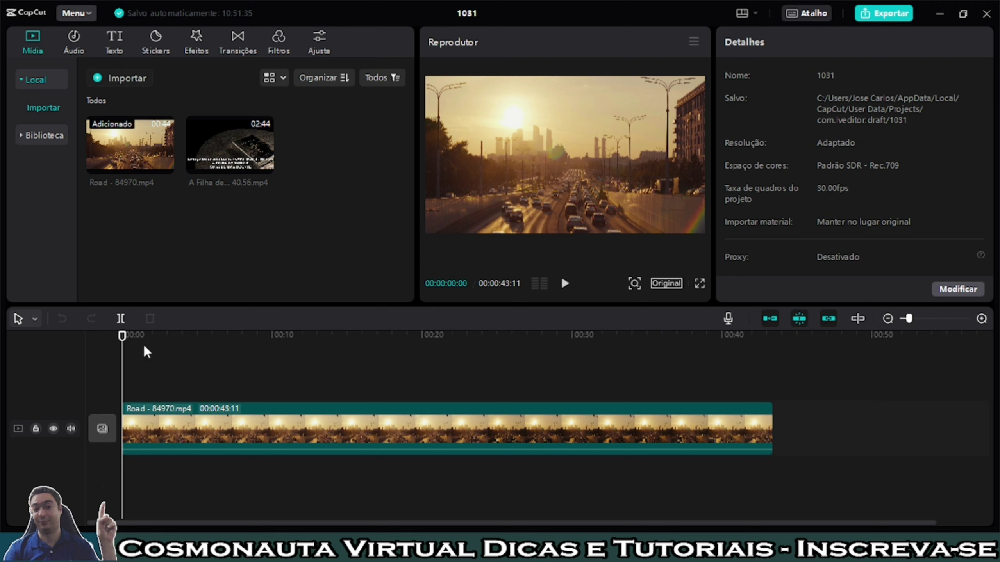
Play short stretches at the beginning and the end of the Road clip to examine how it starts and finishes without fades.
left_click(565, 283)
left_click(564, 284)
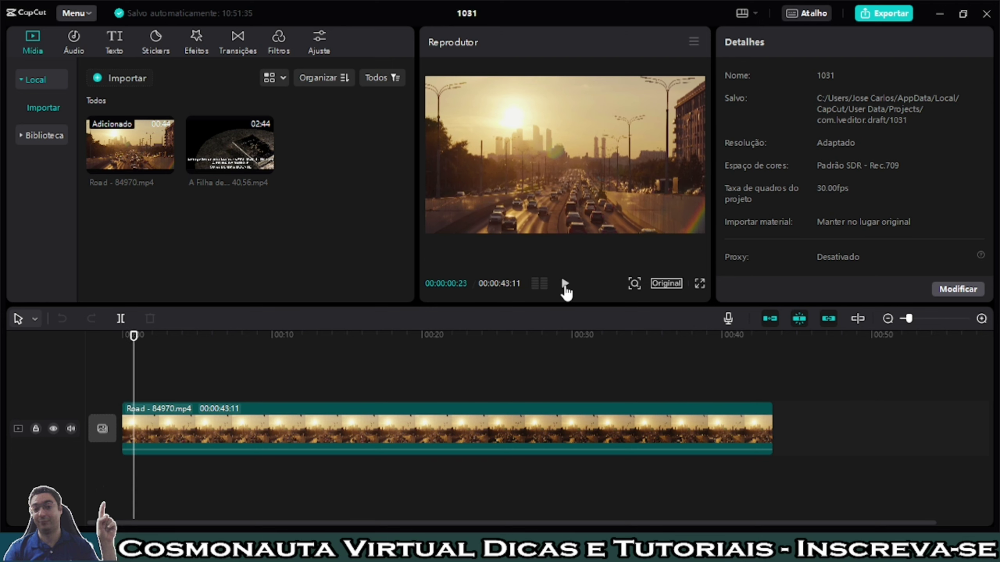
left_click_drag(135, 337, 122, 335)
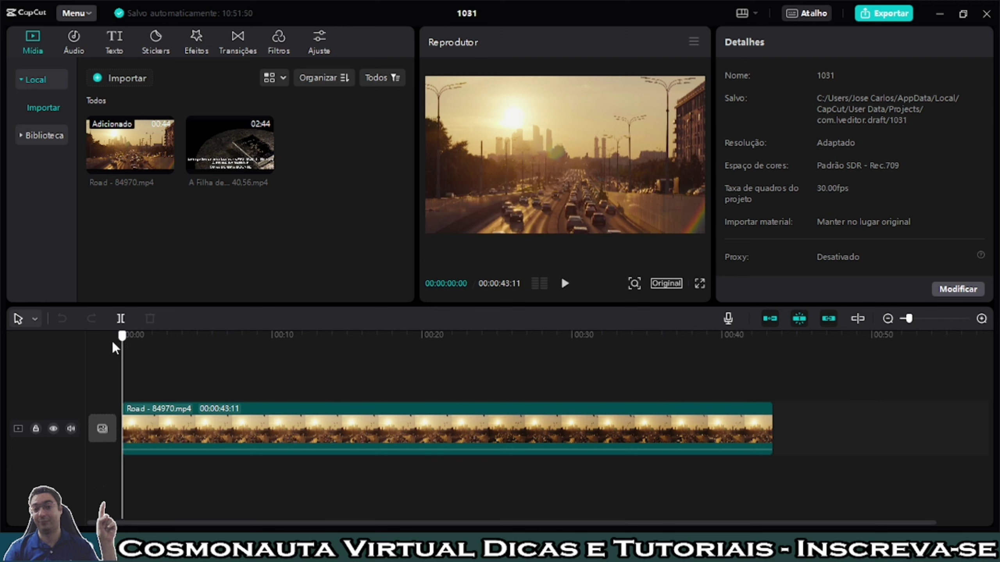
left_click(565, 284)
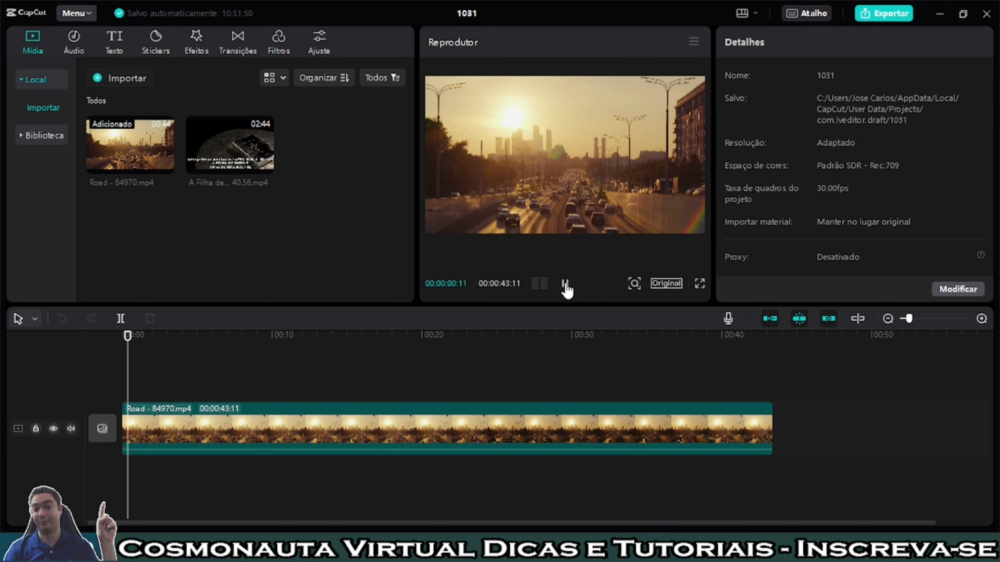
left_click(565, 284)
left_click_drag(137, 335, 759, 358)
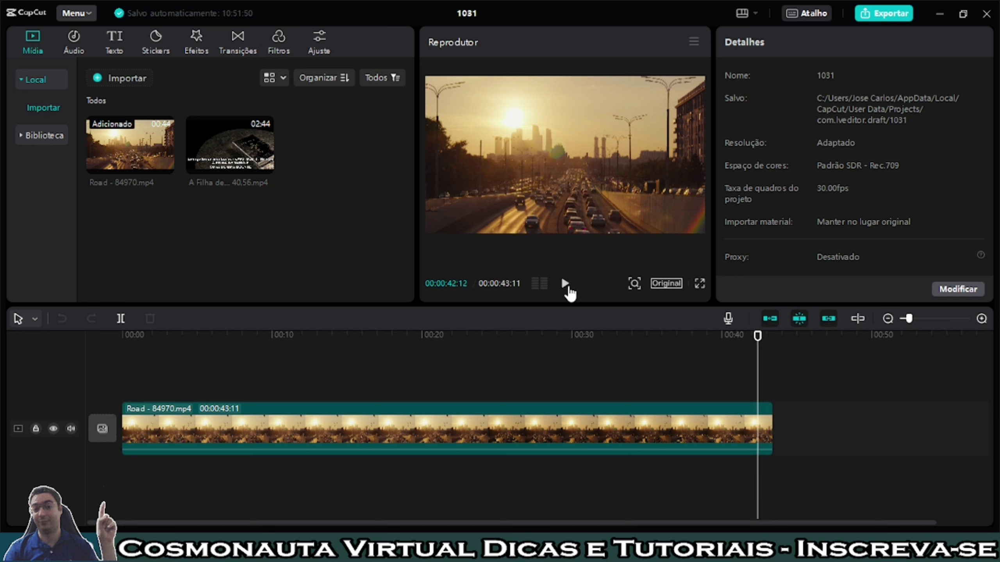
left_click(565, 284)
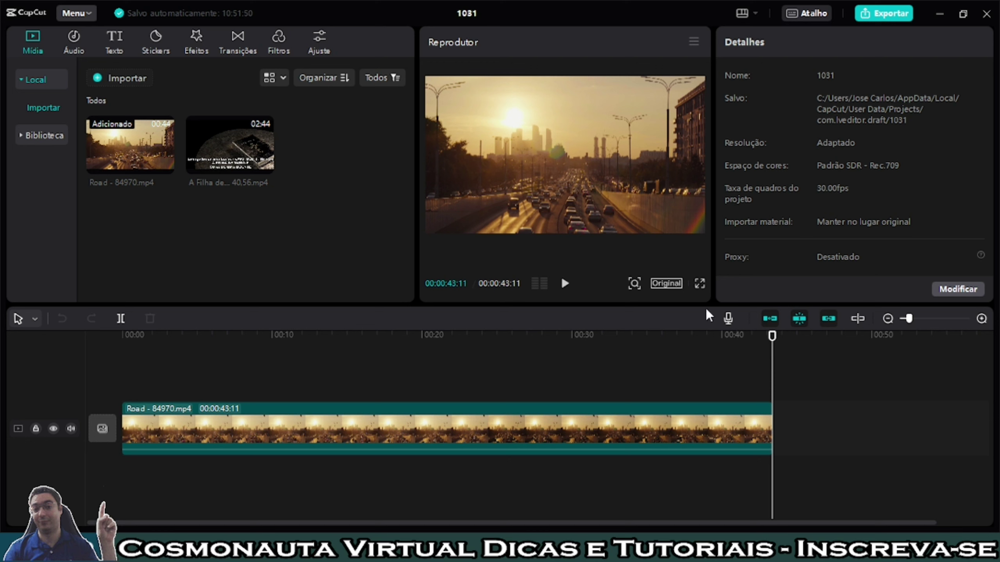
left_click_drag(771, 336, 421, 336)
left_click_drag(336, 344, 114, 383)
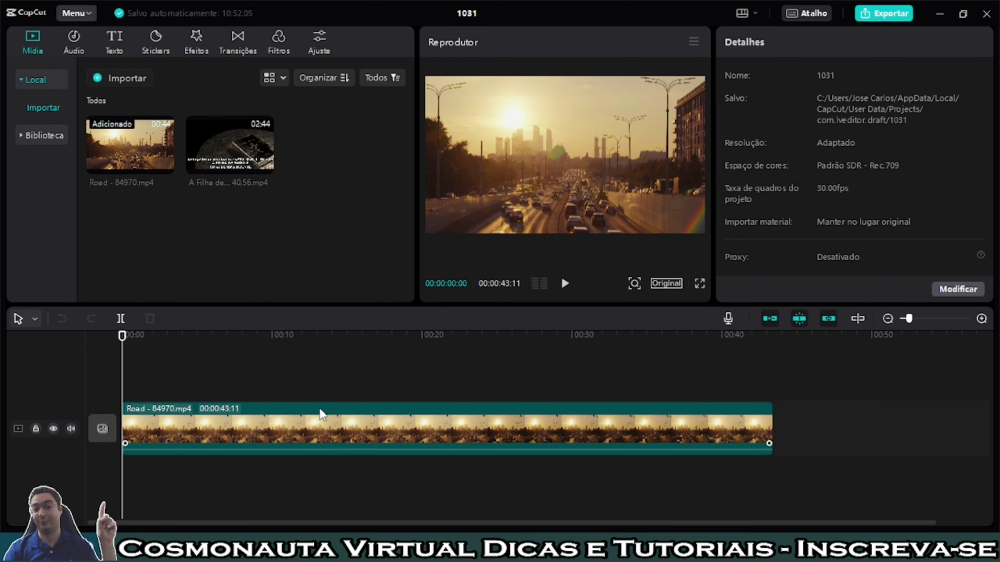
Apply the Fade-in entrance animation to the Road clip on the timeline.
left_click(296, 435)
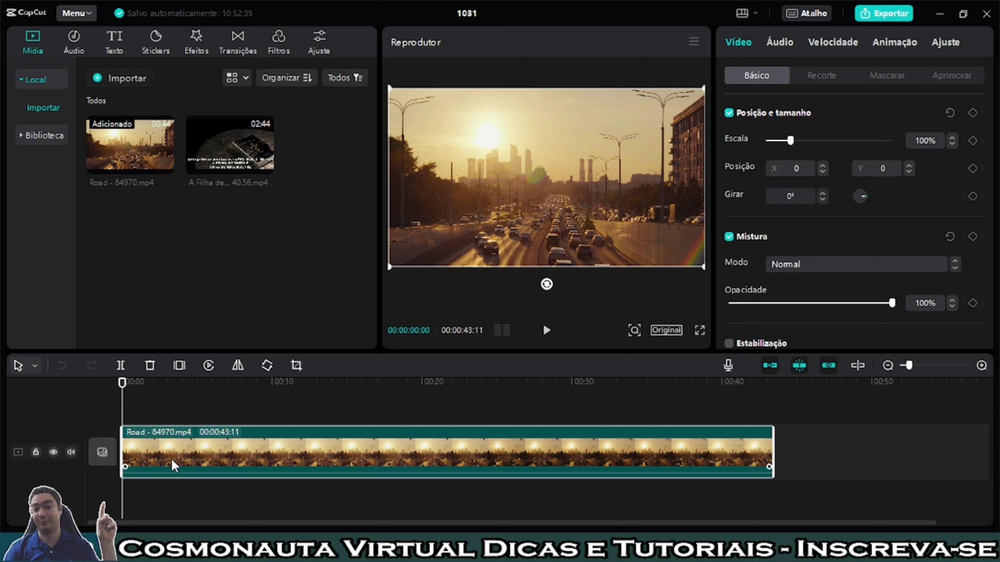
left_click(811, 438)
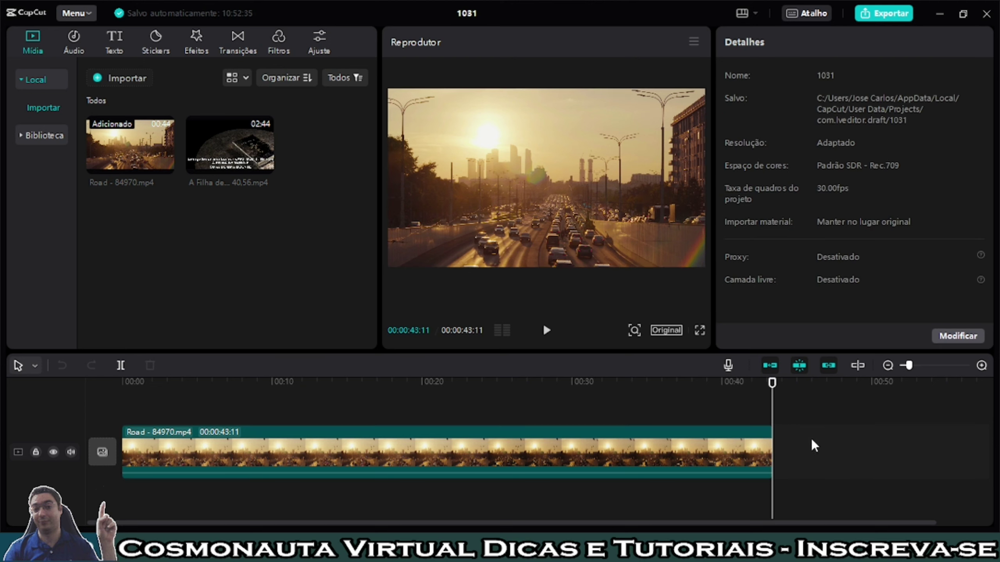
left_click(166, 452)
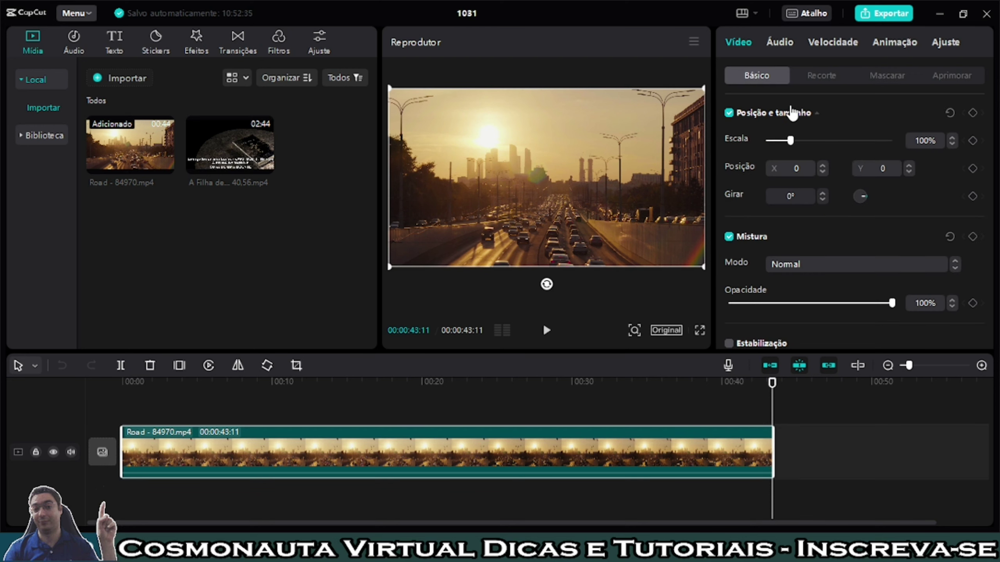
left_click(899, 44)
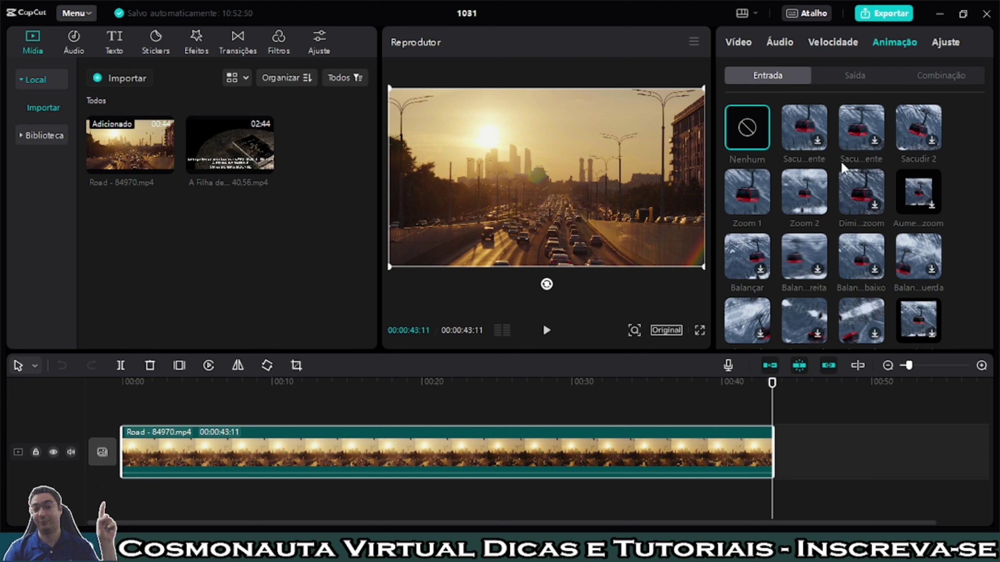
scroll(814, 174, "down", 2)
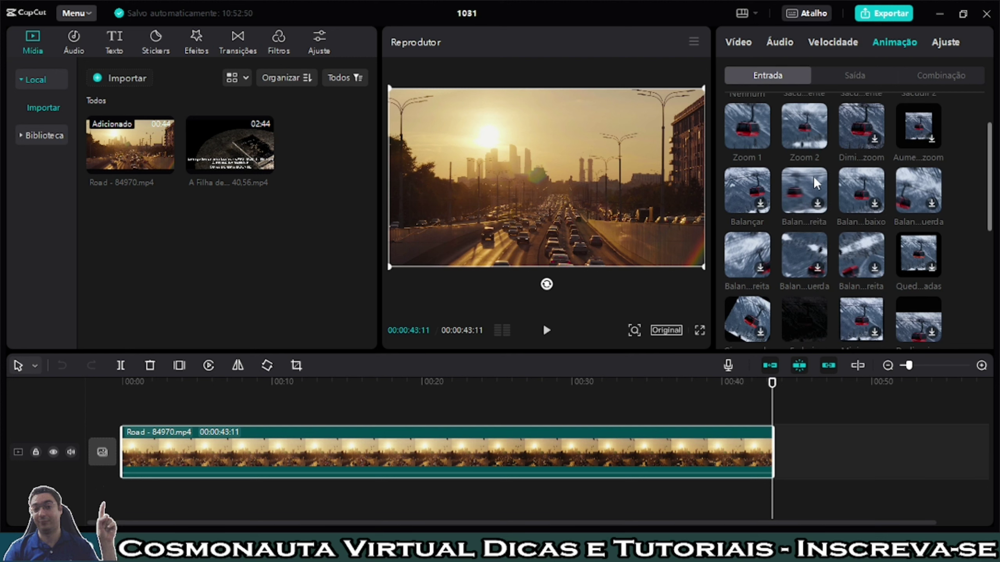
scroll(813, 176, "down", 3)
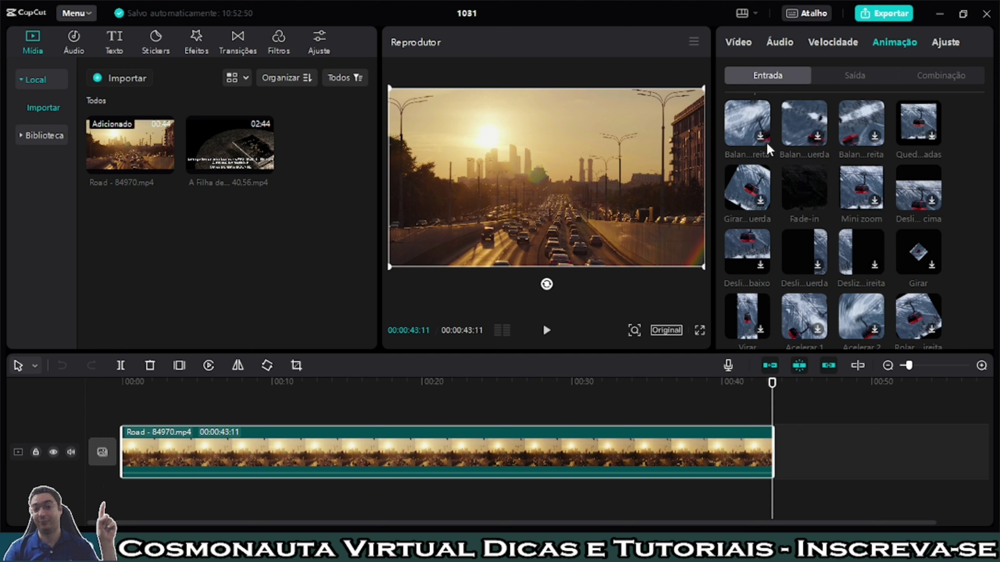
left_click(761, 203)
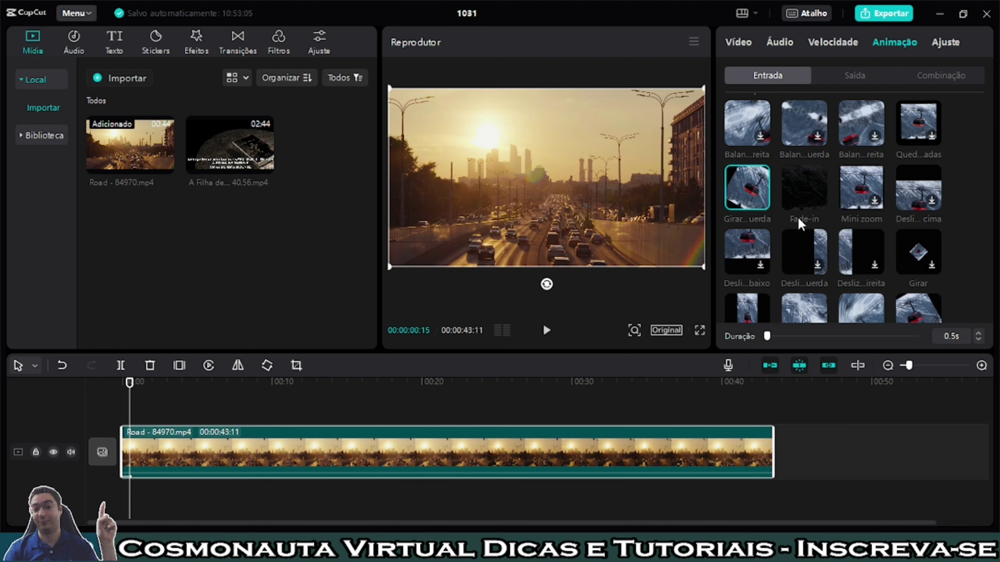
key("ctrl+z")
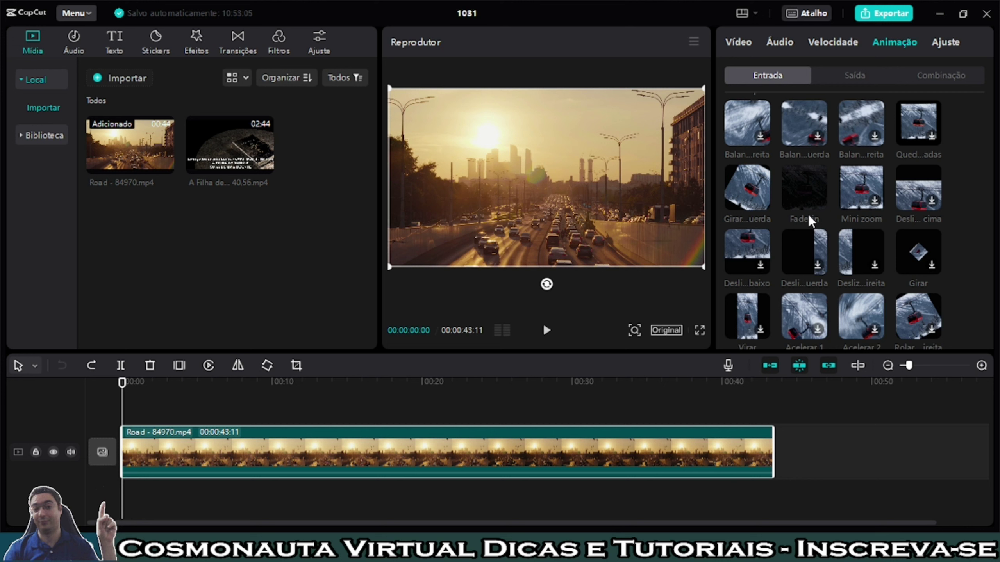
left_click(809, 195)
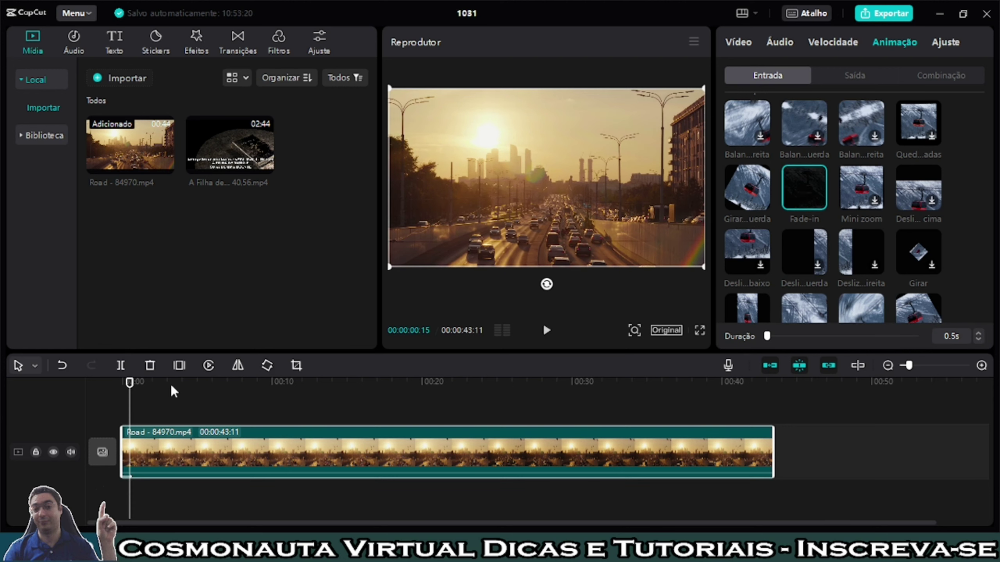
Play the Road clip from its start twice to preview the fade-in.
left_click_drag(131, 382, 111, 387)
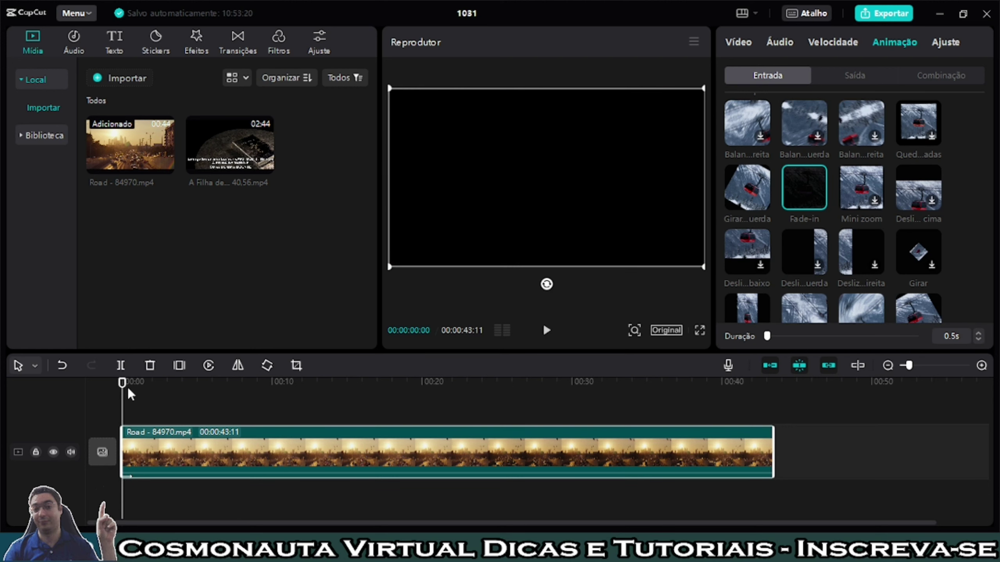
left_click(547, 330)
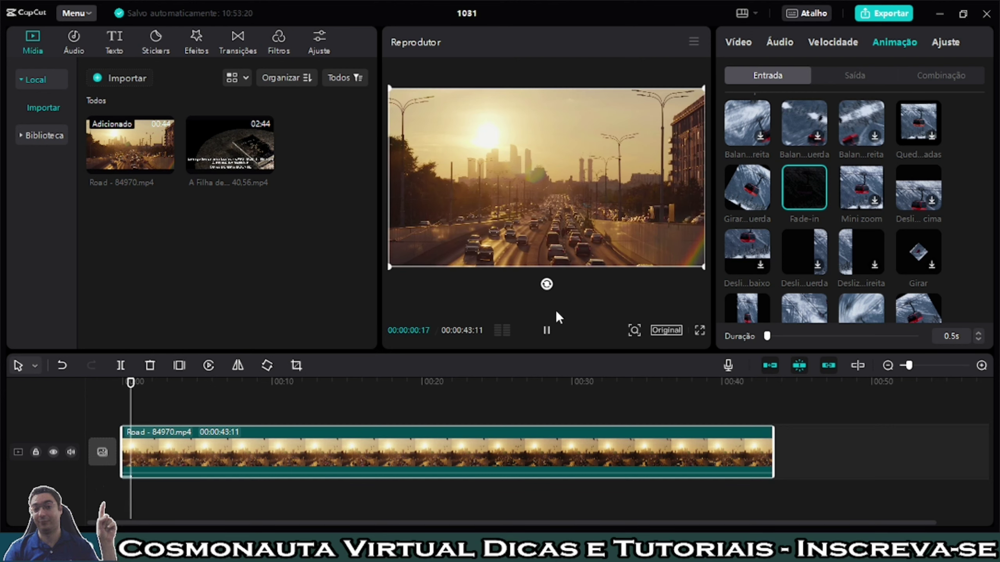
left_click(546, 330)
left_click_drag(140, 382, 120, 385)
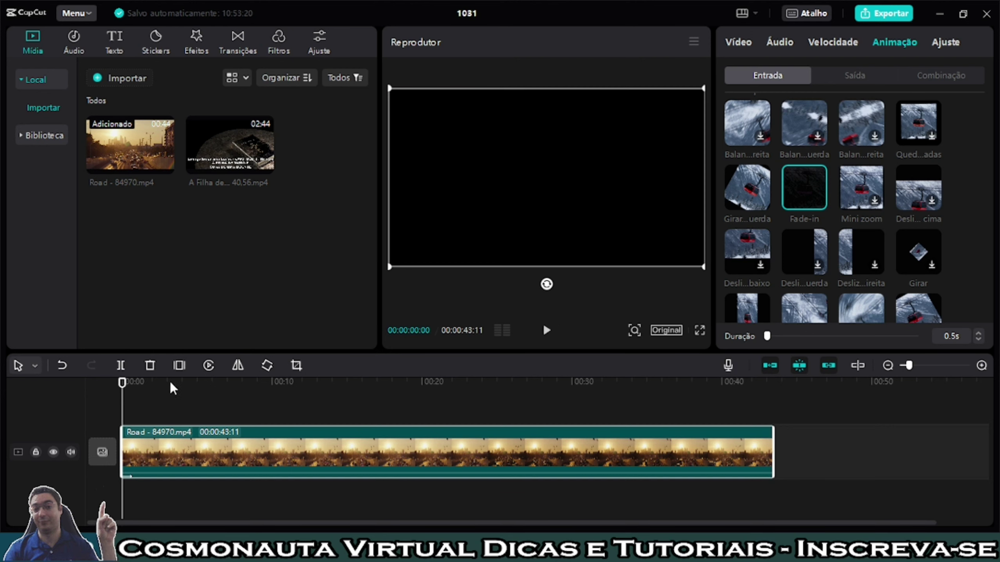
key("space")
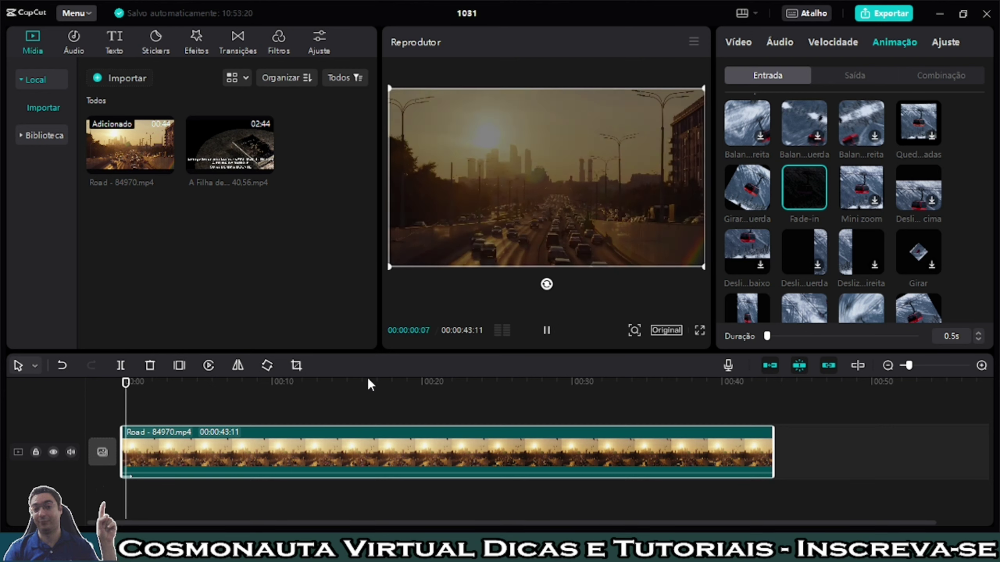
key("space")
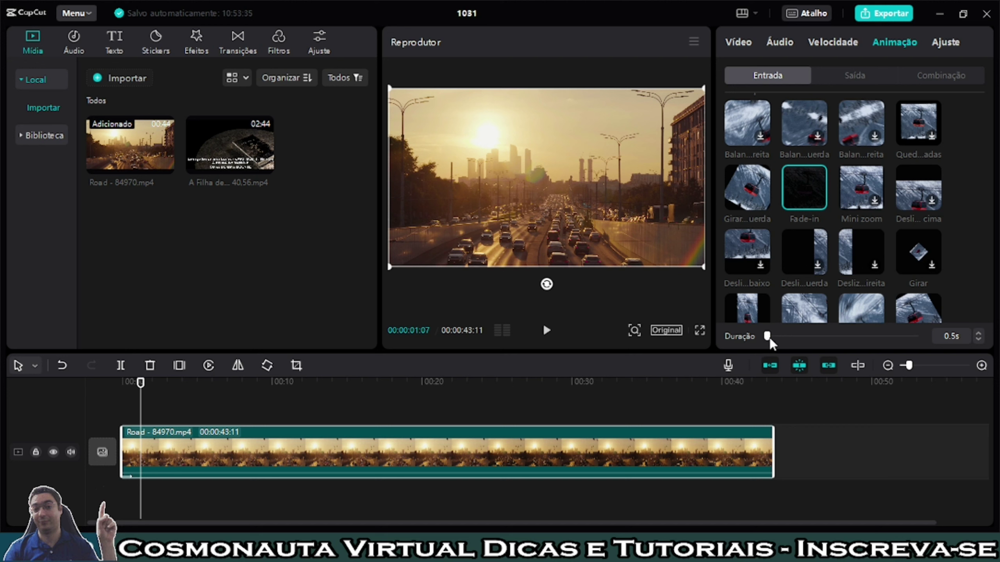
Set the duration of the Road clip's Fade-in animation to 3.2 s.
left_click_drag(769, 336, 790, 336)
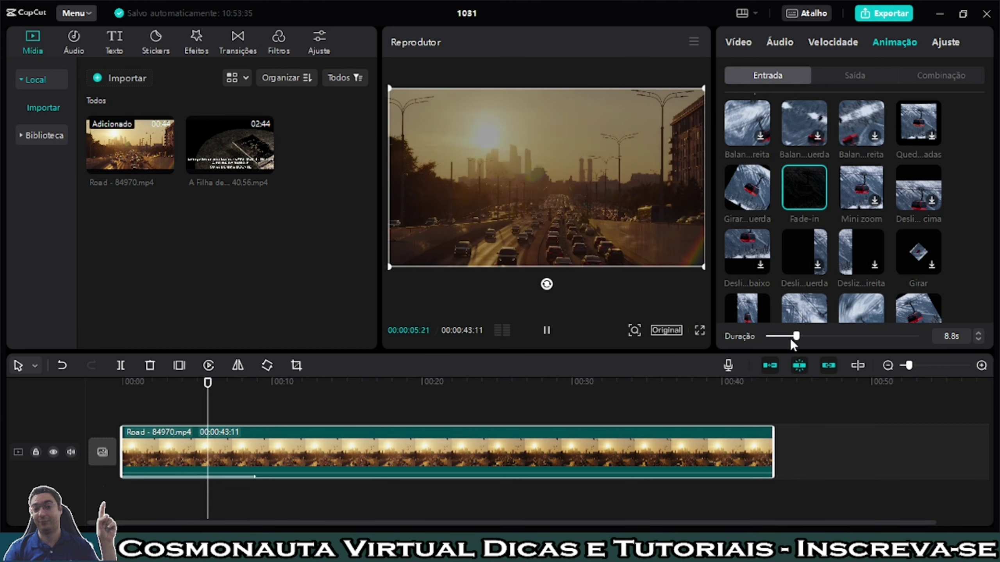
left_click_drag(812, 335, 837, 335)
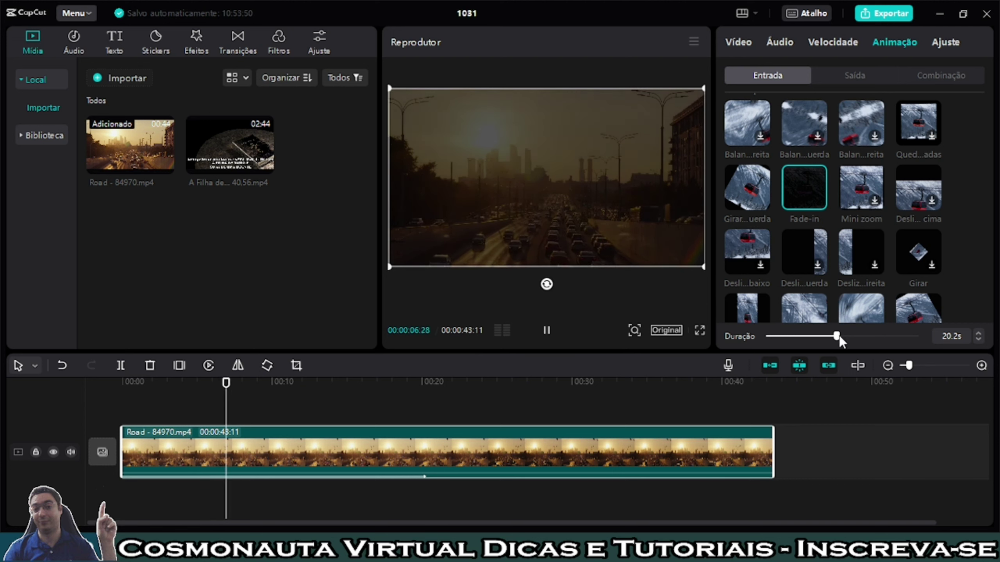
left_click_drag(836, 337, 776, 337)
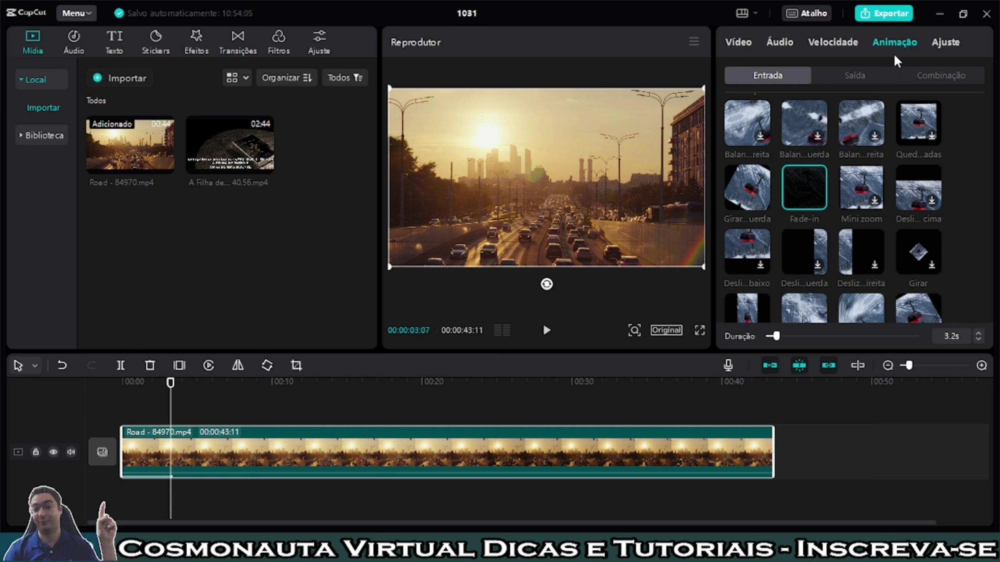
Apply the Fade out exit animation to the Road clip and lengthen the fade's duration.
left_click(853, 77)
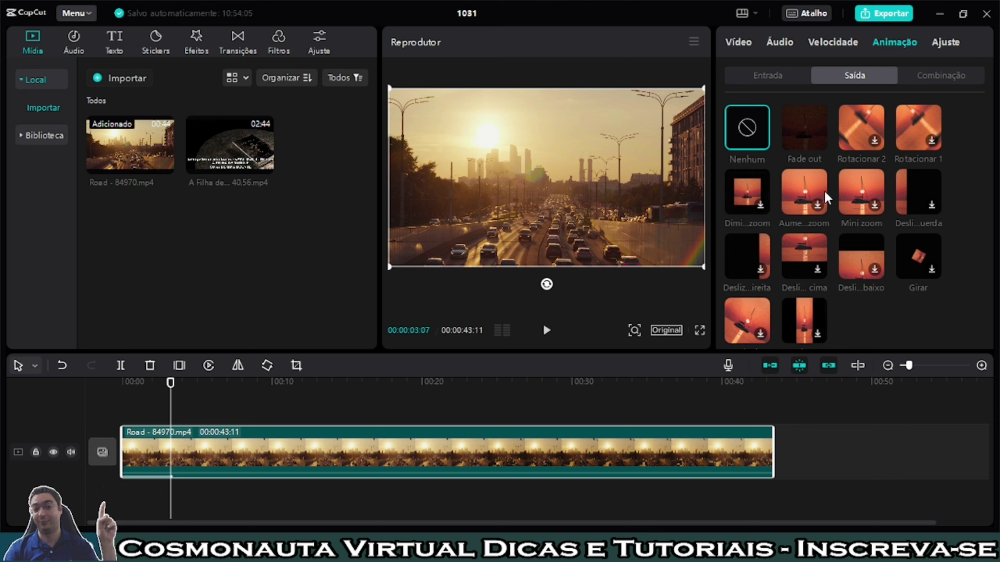
left_click(812, 142)
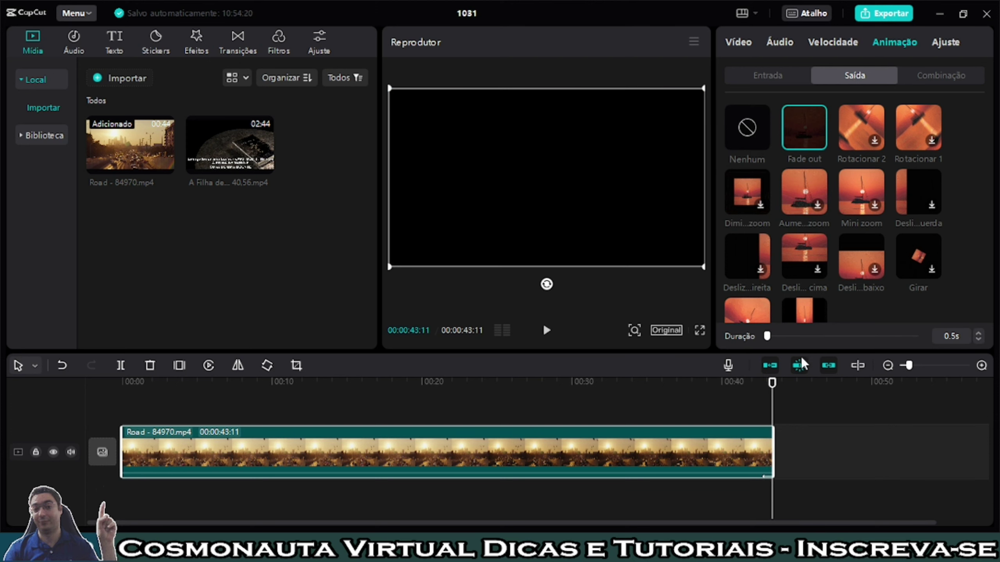
left_click_drag(770, 385, 744, 386)
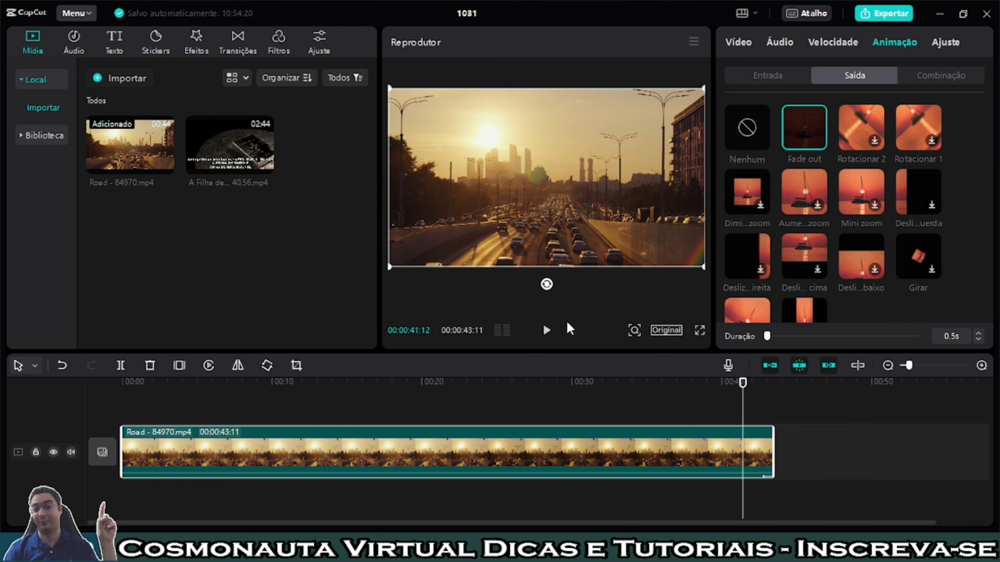
left_click(546, 331)
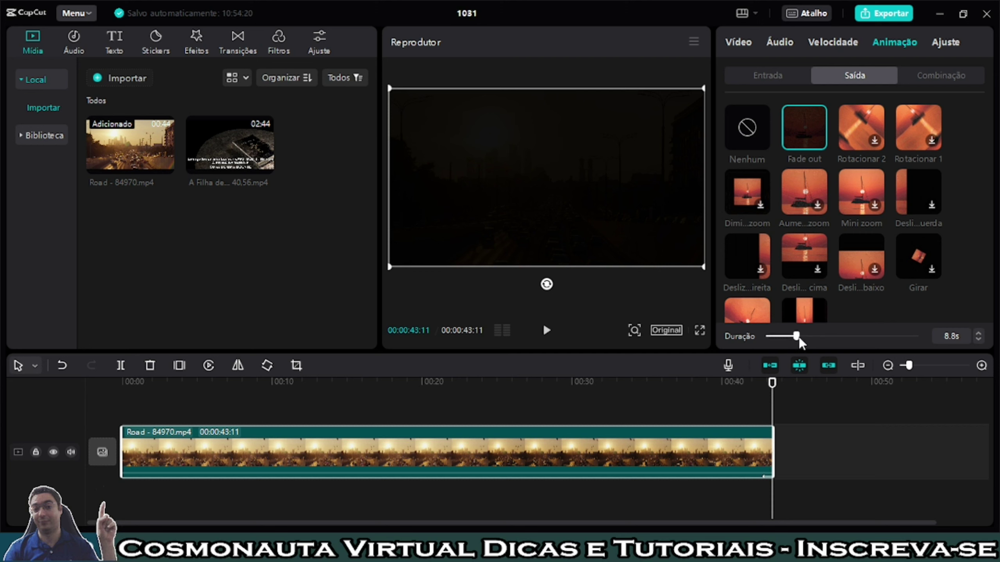
left_click_drag(798, 337, 787, 337)
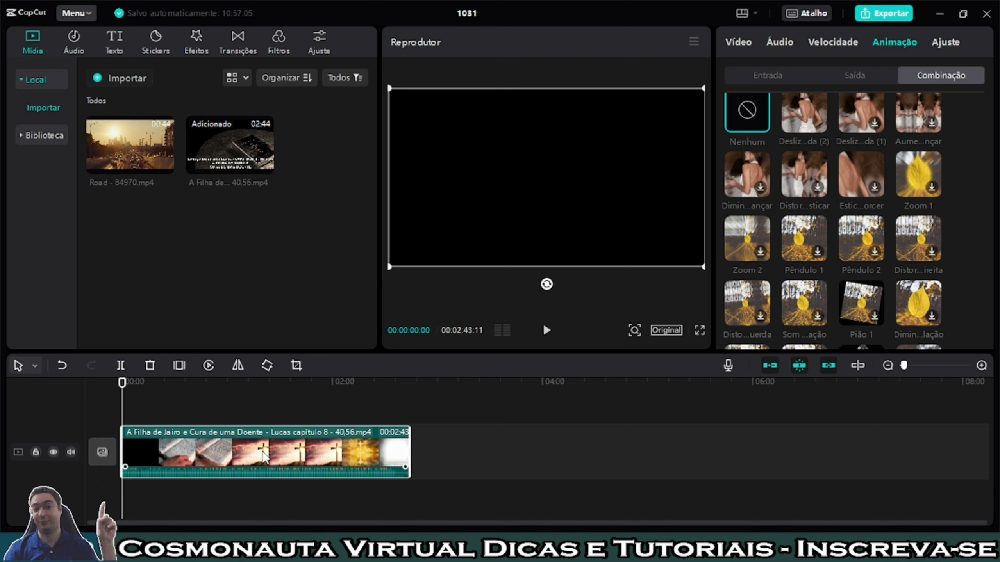
Separate the audio from the A Filha de Jairo clip and give the audio a 10 s fade-in and a 10 s fade-out.
right_click(262, 456)
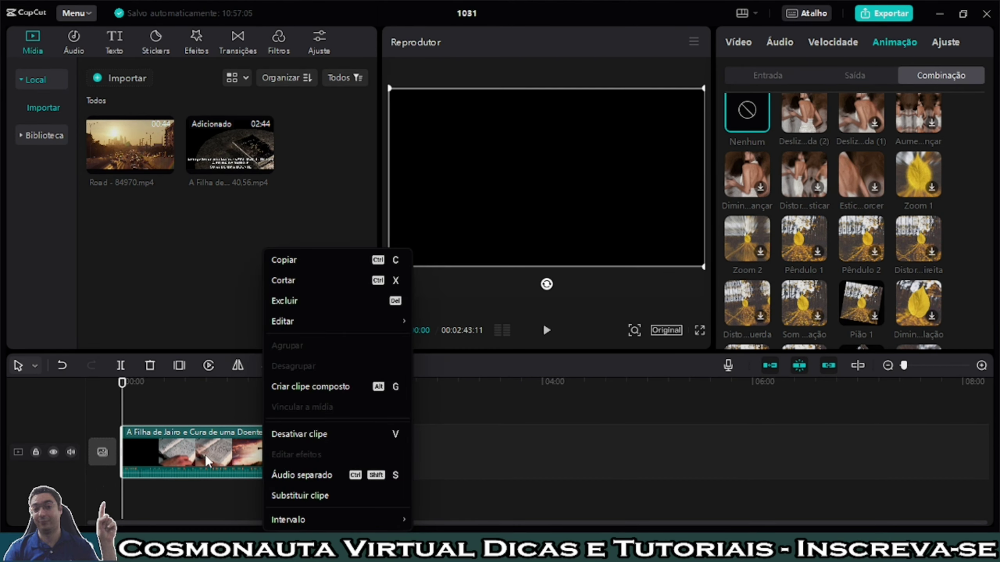
left_click(301, 475)
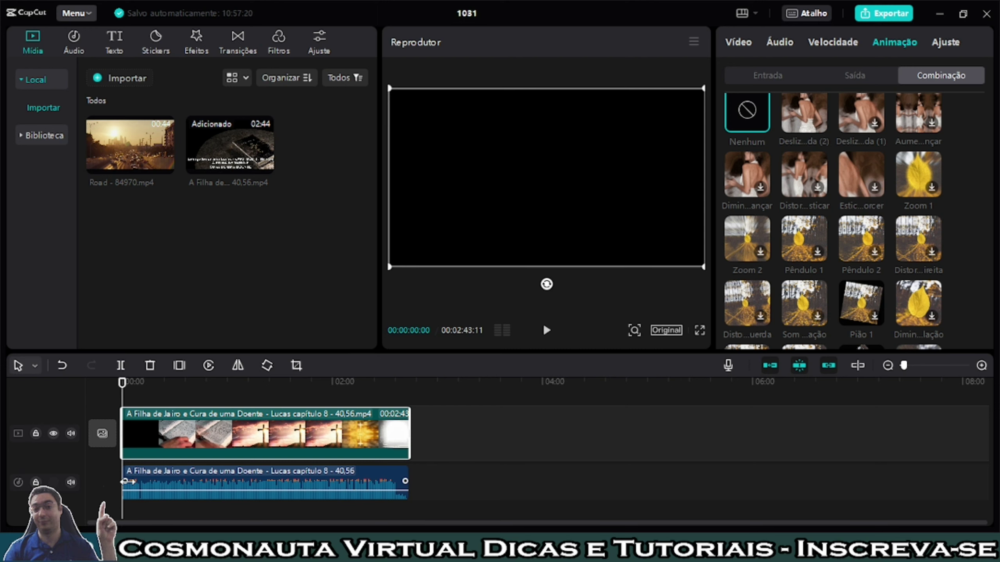
left_click_drag(127, 481, 153, 481)
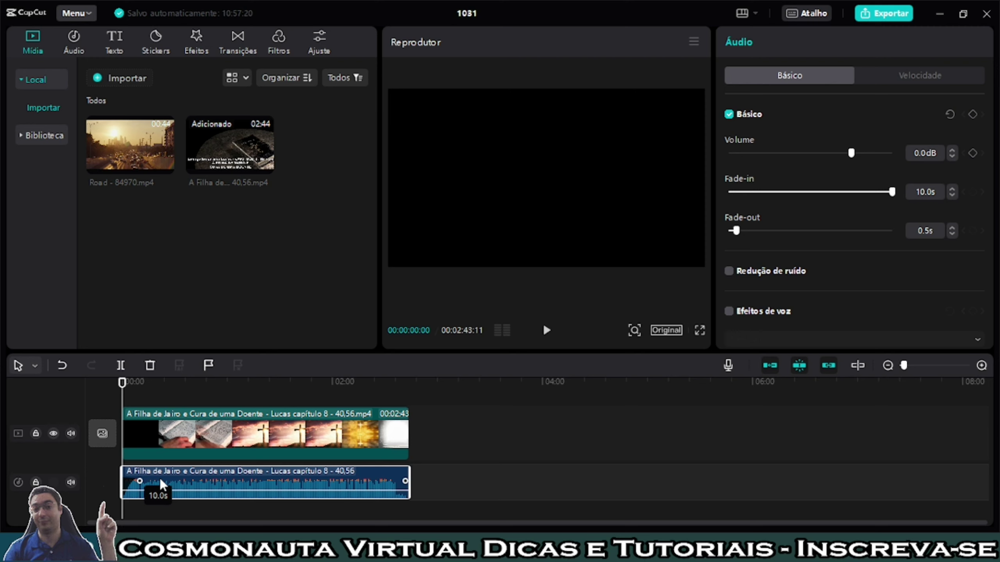
left_click_drag(403, 481, 370, 484)
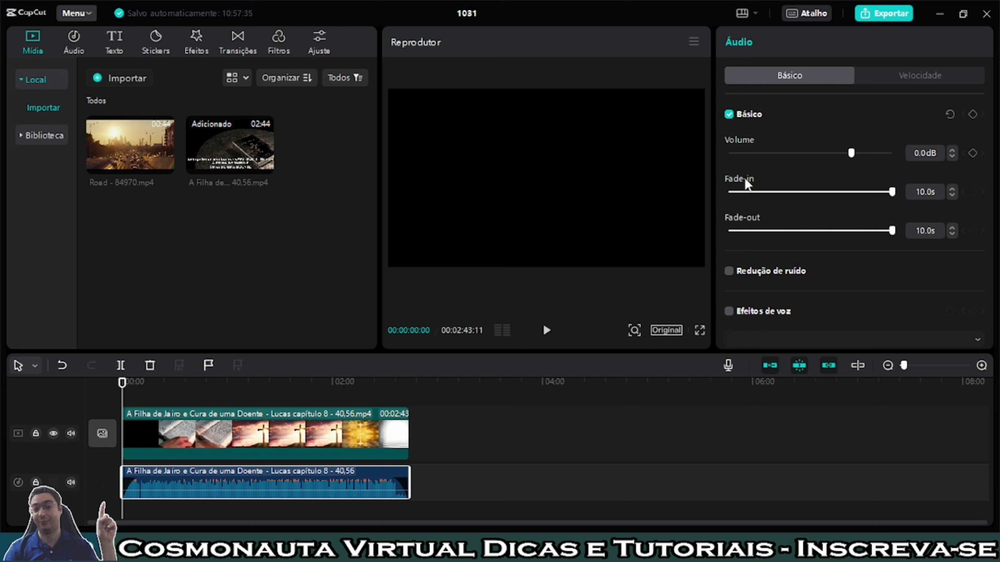
Set both the fade-out and the fade-in of the separated audio to 8.5 s.
left_click_drag(892, 192, 866, 238)
scroll(834, 190, "down", 1)
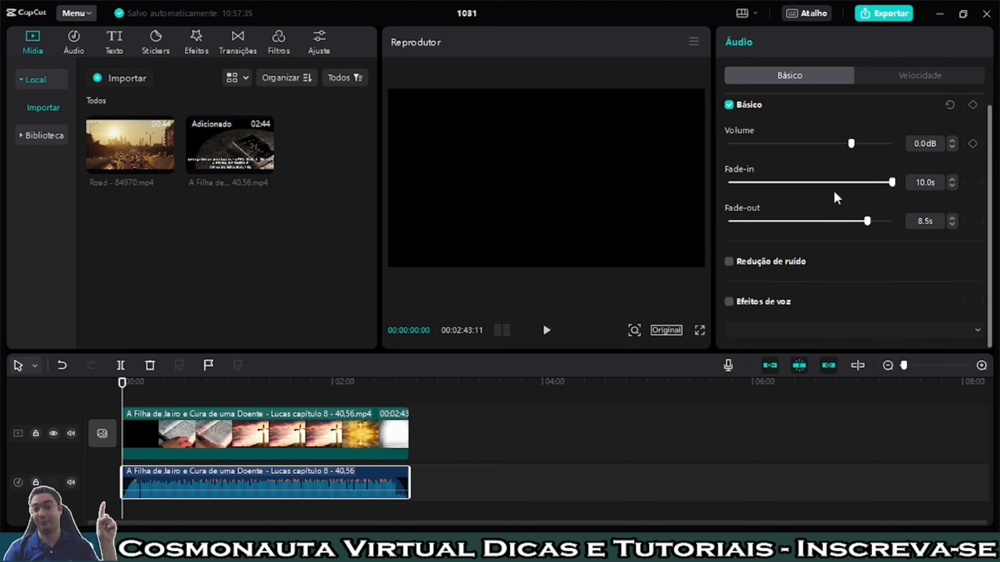
scroll(832, 192, "up", 1)
left_click_drag(892, 193, 868, 205)
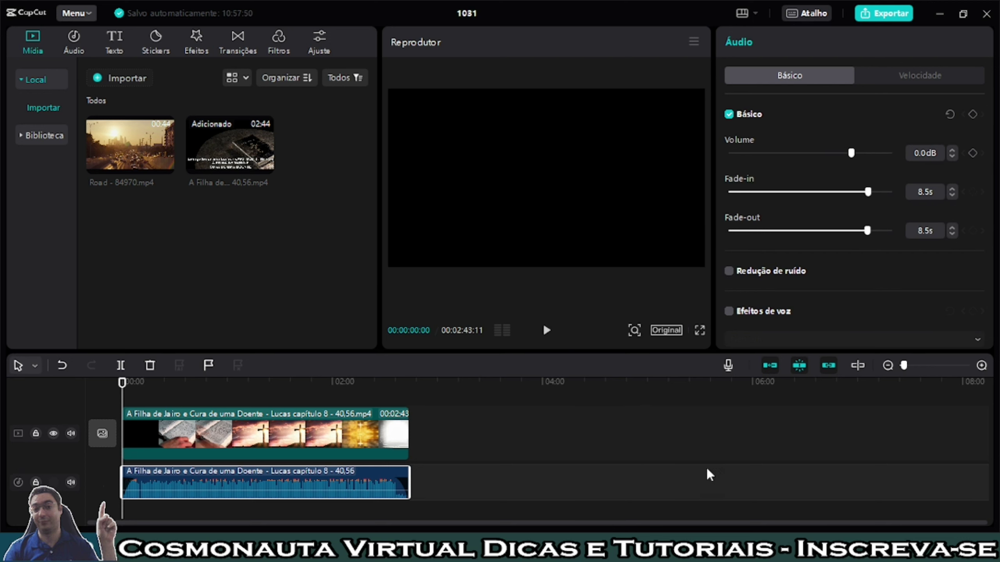